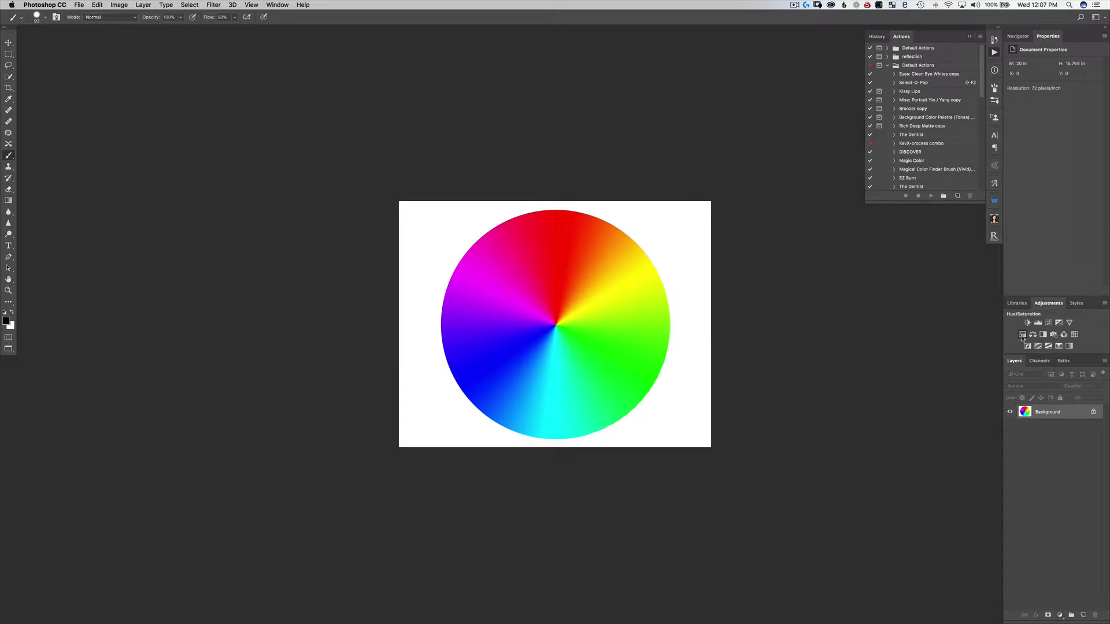
# - Add a Hue/Saturation layer over the colour wheel and adjust its Lightness and Saturation
pyautogui.click(1022, 336)
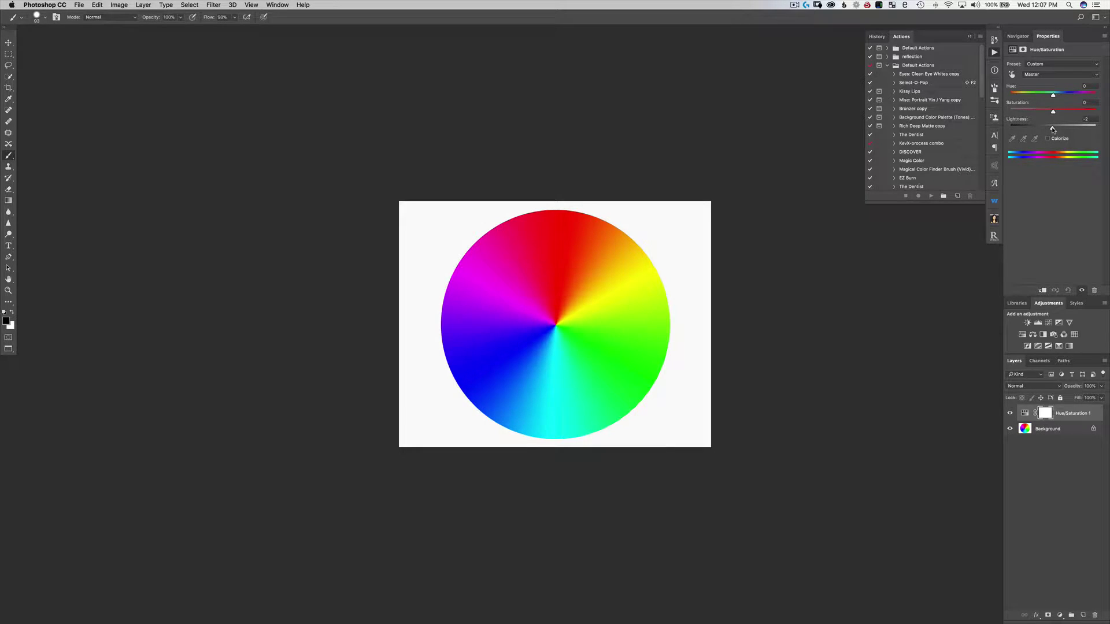
pyautogui.moveTo(1053, 129)
pyautogui.mouseDown()
pyautogui.moveTo(1010, 130)
pyautogui.moveTo(1099, 130)
pyautogui.moveTo(1056, 133)
pyautogui.moveTo(1050, 113)
pyautogui.moveTo(1002, 116)
pyautogui.moveTo(1104, 113)
pyautogui.moveTo(1054, 119)
pyautogui.mouseUp()
pyautogui.moveTo(1052, 117); pyautogui.dragTo(1054, 118)
# - Rotate the wheel's hues back and forth with the Hue slider, ending near zero
pyautogui.moveTo(1053, 96)
pyautogui.mouseDown()
pyautogui.moveTo(1016, 101)
pyautogui.moveTo(1072, 99)
pyautogui.moveTo(1053, 96)
pyautogui.mouseUp()
pyautogui.moveTo(1053, 97); pyautogui.dragTo(1086, 93)
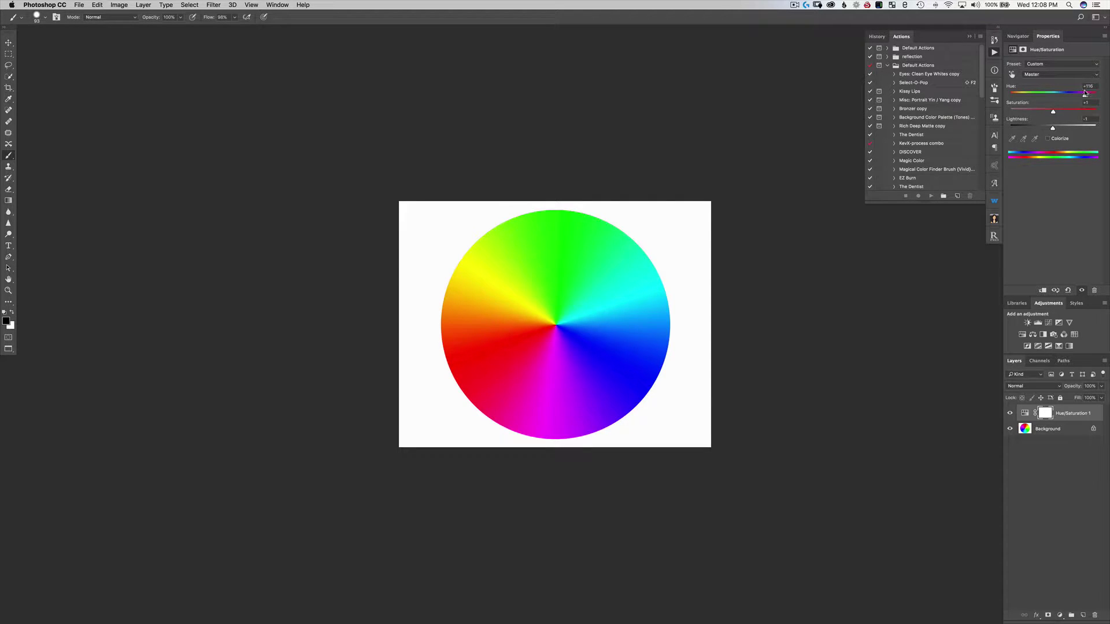
pyautogui.moveTo(1085, 92); pyautogui.dragTo(1055, 96)
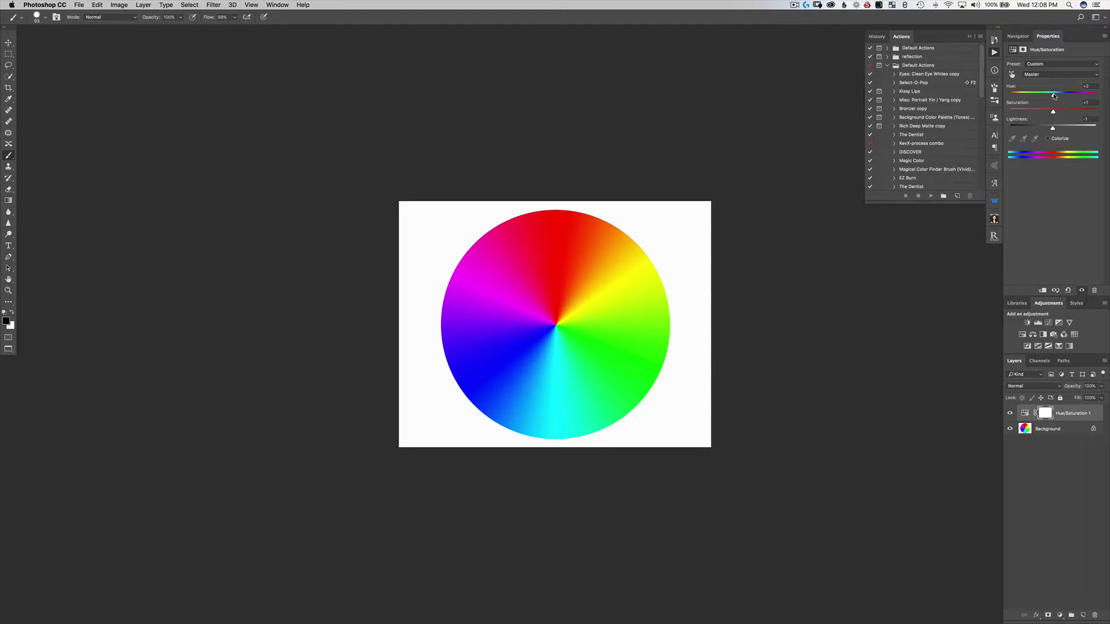
pyautogui.moveTo(1054, 95); pyautogui.dragTo(1023, 102)
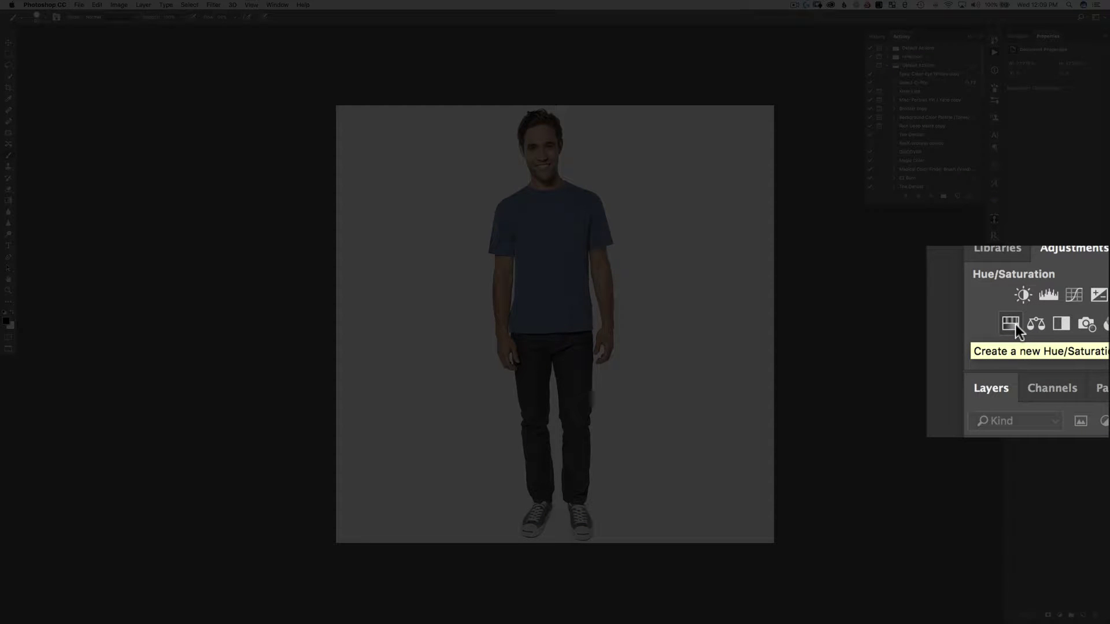
# - Add a Hue/Saturation layer to the man's photo and sweep Master Hue, ending at -1
pyautogui.click(1015, 325)
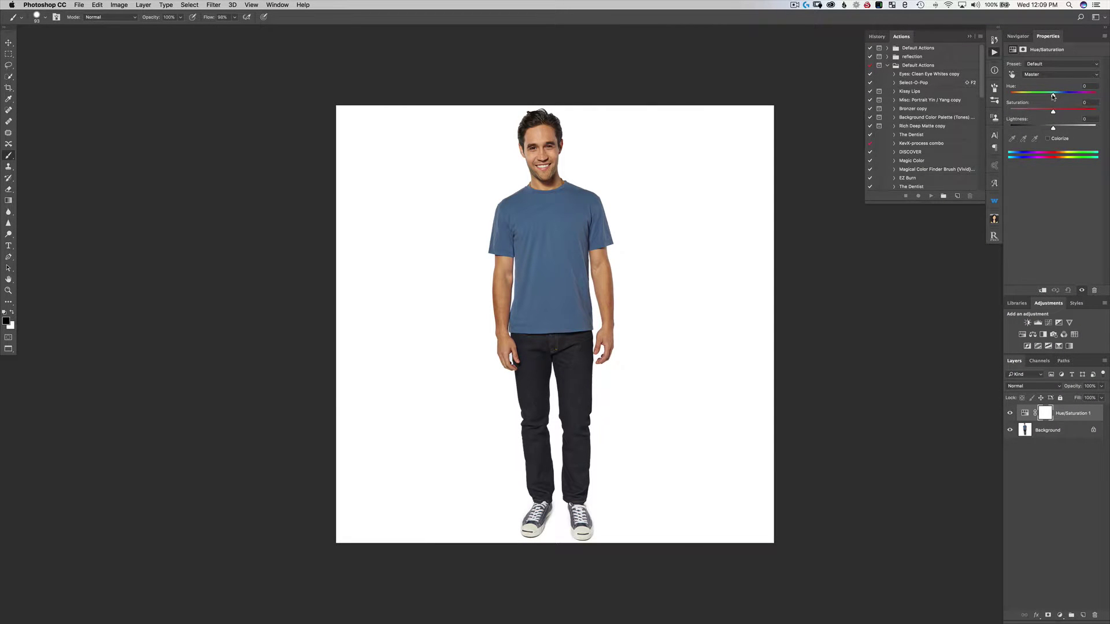
pyautogui.moveTo(1052, 96)
pyautogui.mouseDown()
pyautogui.moveTo(1022, 98)
pyautogui.moveTo(1093, 95)
pyautogui.moveTo(1054, 100)
pyautogui.mouseUp()
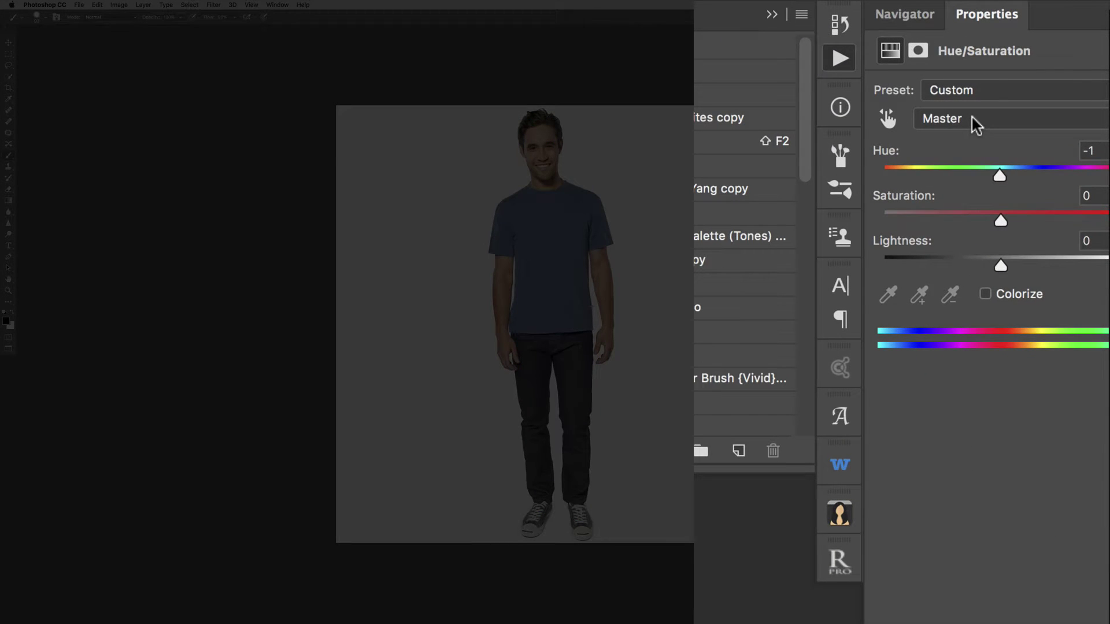
# - Restrict the adjustment to Blues, set Hue about -52 and Saturation +11 for a muted green shirt
pyautogui.click(972, 118)
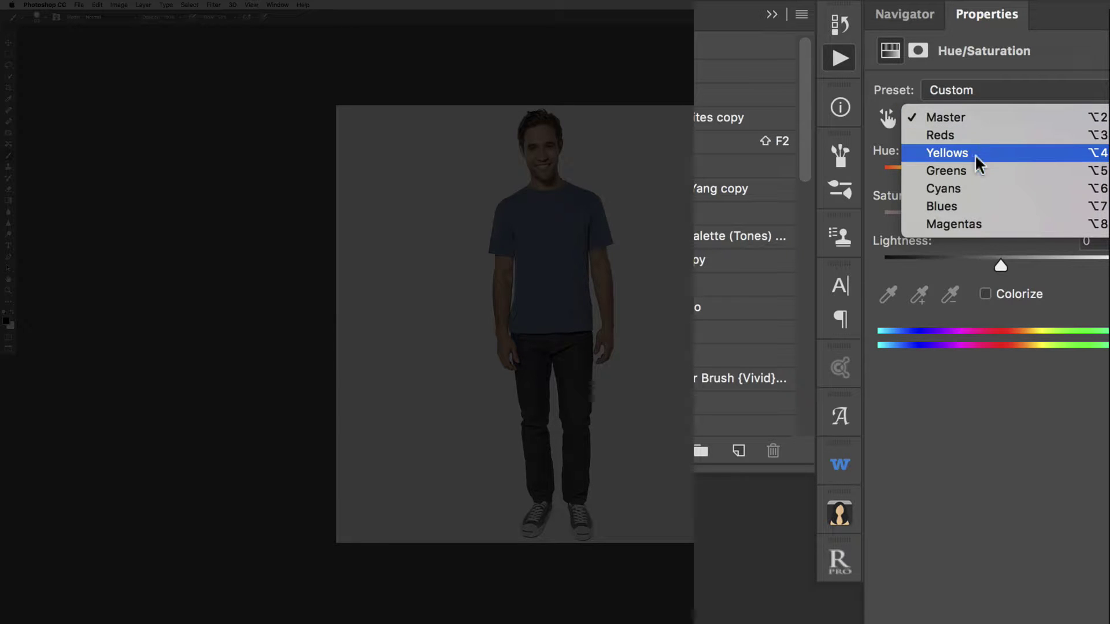
pyautogui.click(972, 207)
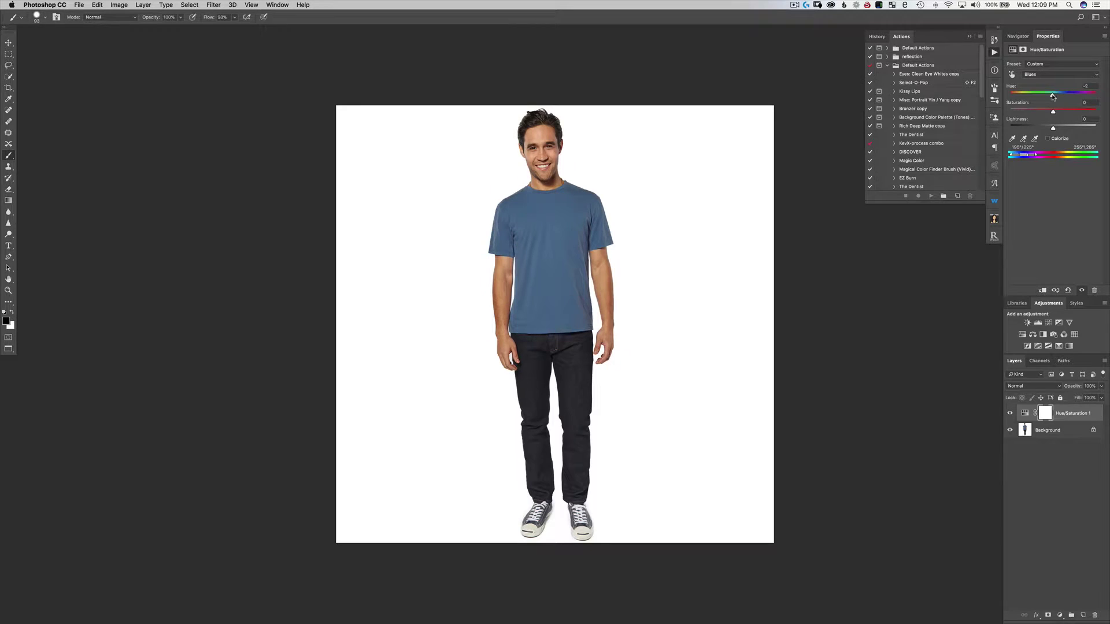
pyautogui.moveTo(1052, 96); pyautogui.dragTo(1008, 101)
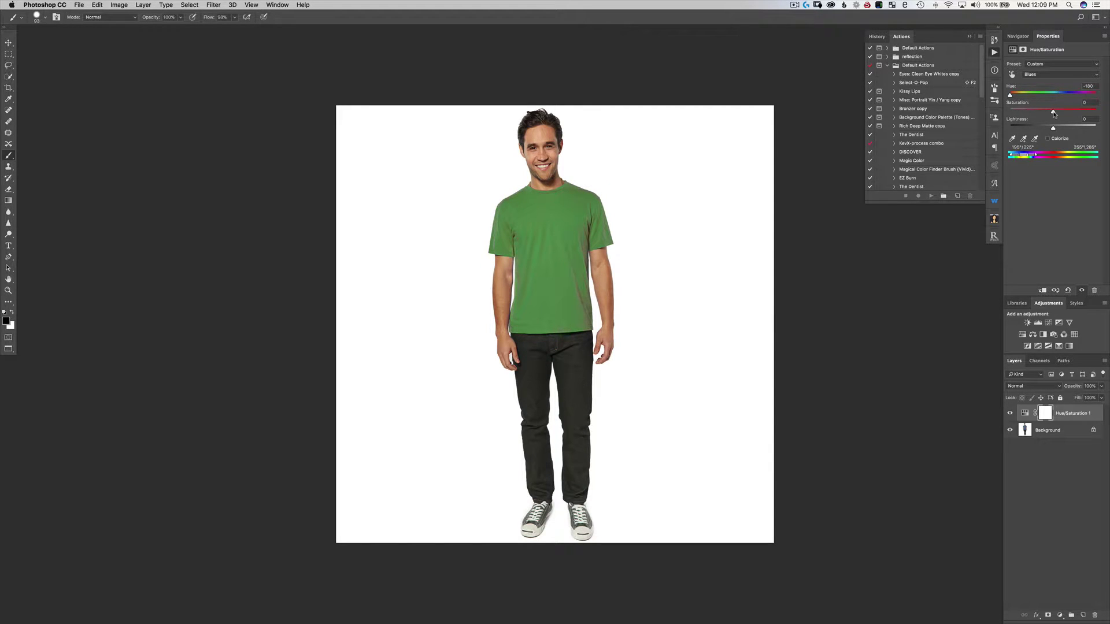
pyautogui.click(1084, 110)
pyautogui.moveTo(1084, 110); pyautogui.dragTo(1063, 129)
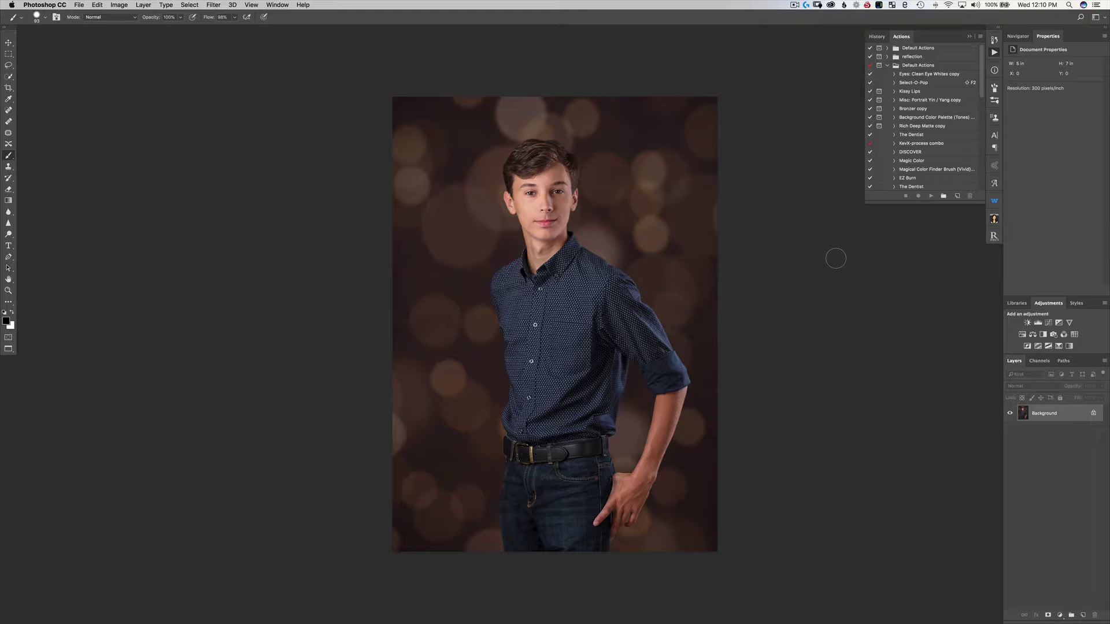
# - Add a Hue/Saturation layer to the teen's portrait, set to Blues, with the eyedropper active
pyautogui.click(1022, 334)
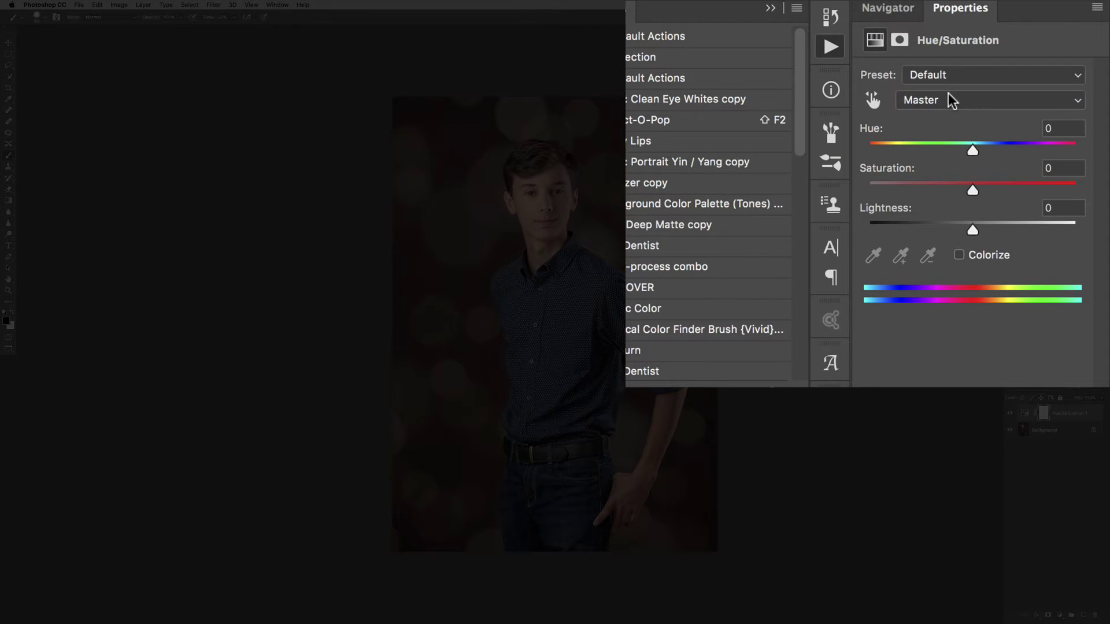
pyautogui.click(1042, 74)
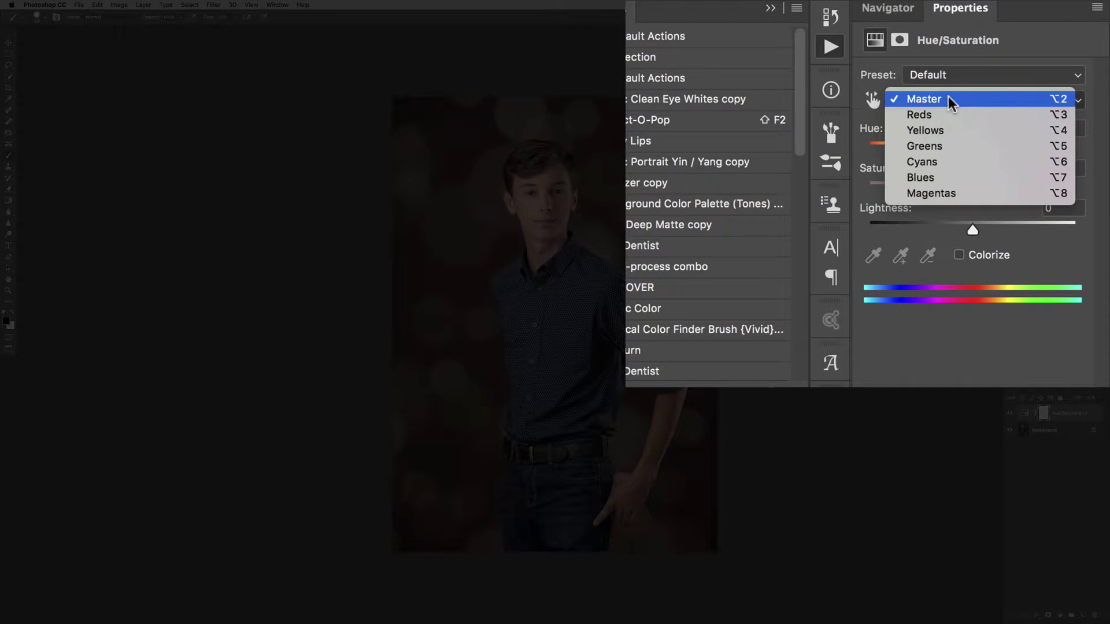
pyautogui.click(952, 175)
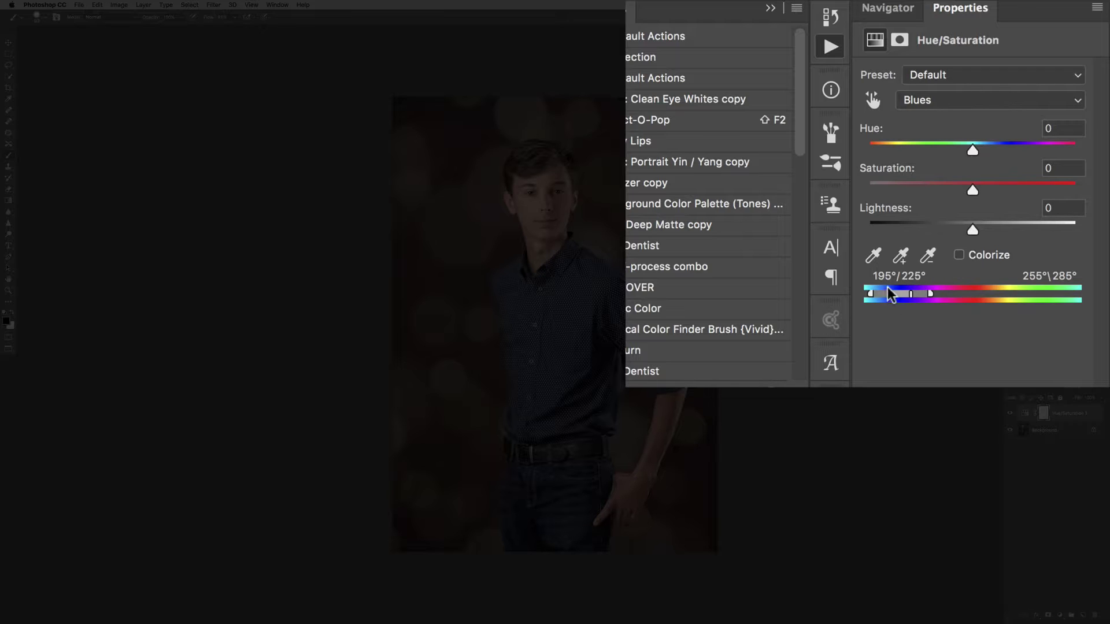
pyautogui.click(874, 259)
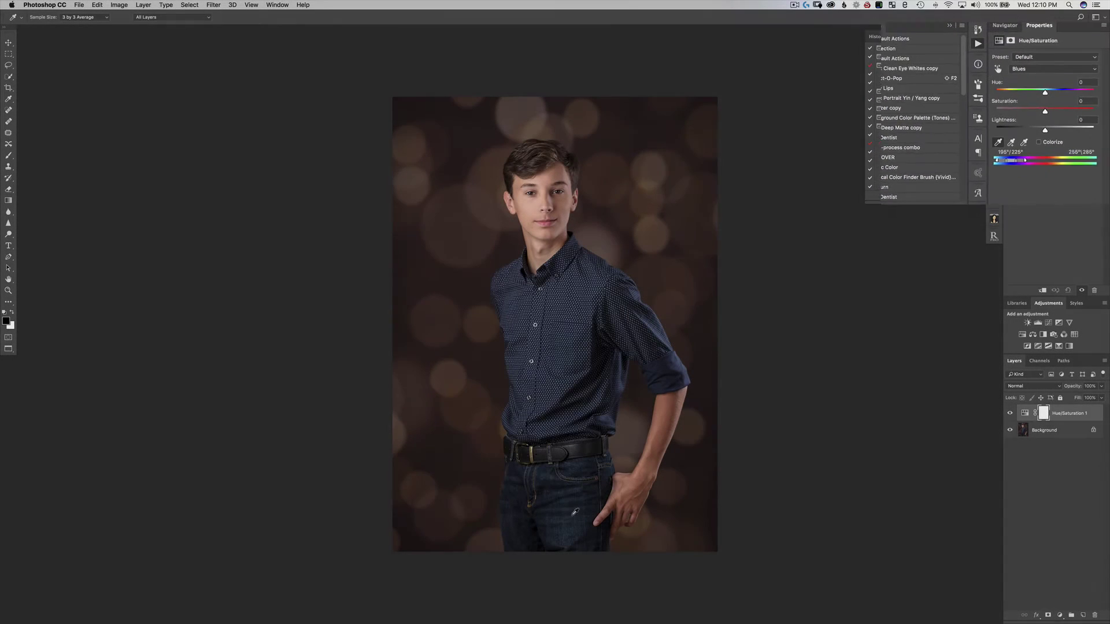
# - Sample the jeans' blue and shift Hue to about -47, turning shirt and jeans teal
pyautogui.click(568, 507)
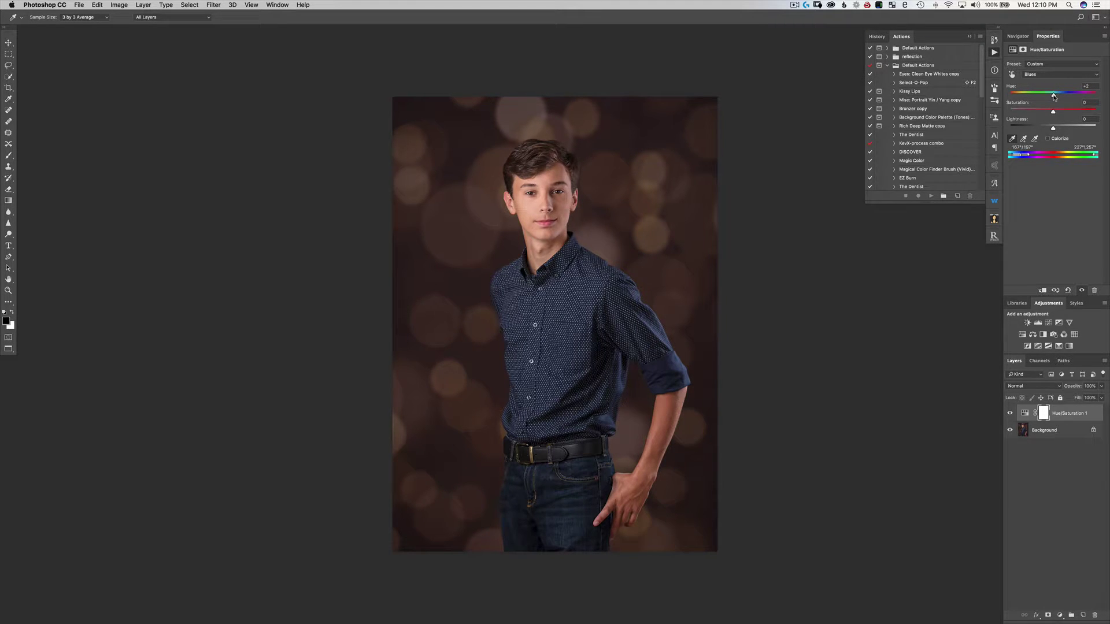
pyautogui.moveTo(1053, 96); pyautogui.dragTo(1068, 130)
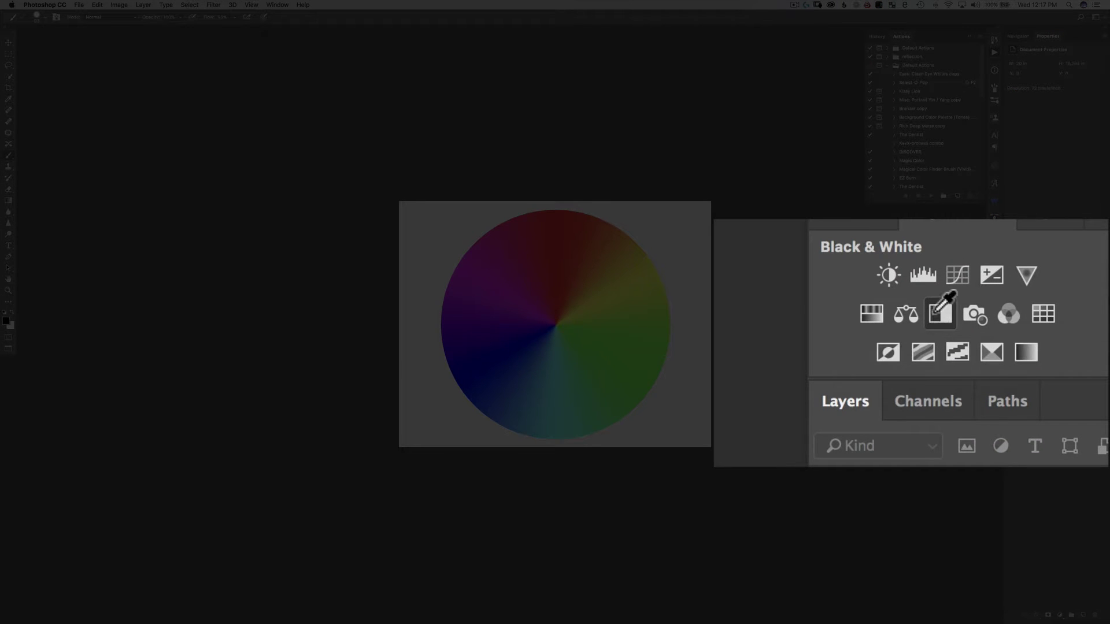
# - Add a Black & White layer over the colour wheel, blended in Lighten mode
pyautogui.click(1043, 335)
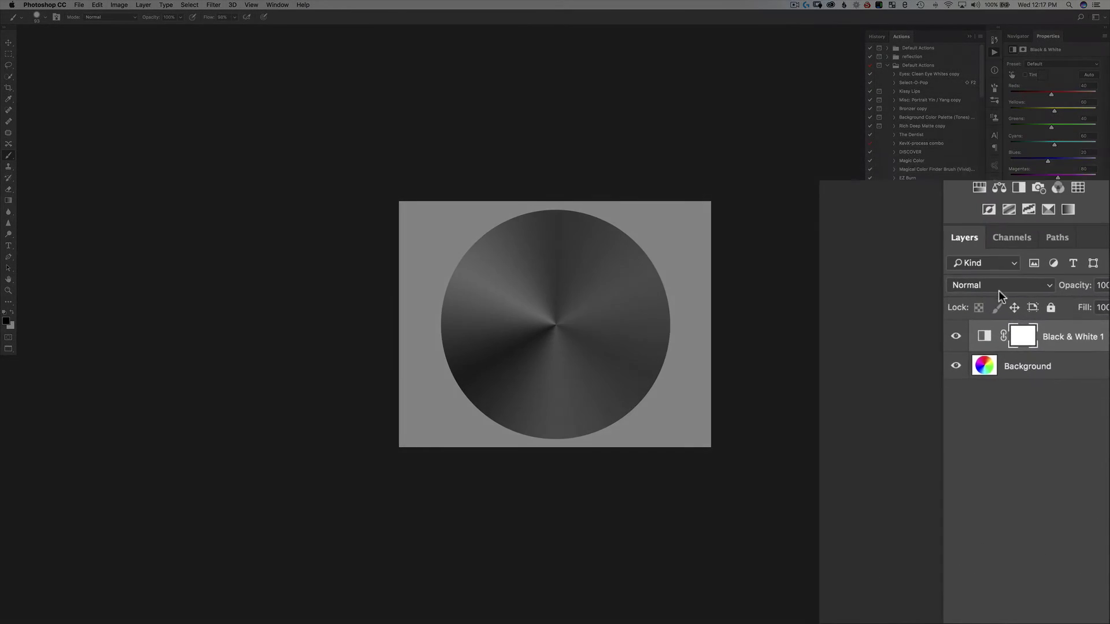
pyautogui.click(1032, 386)
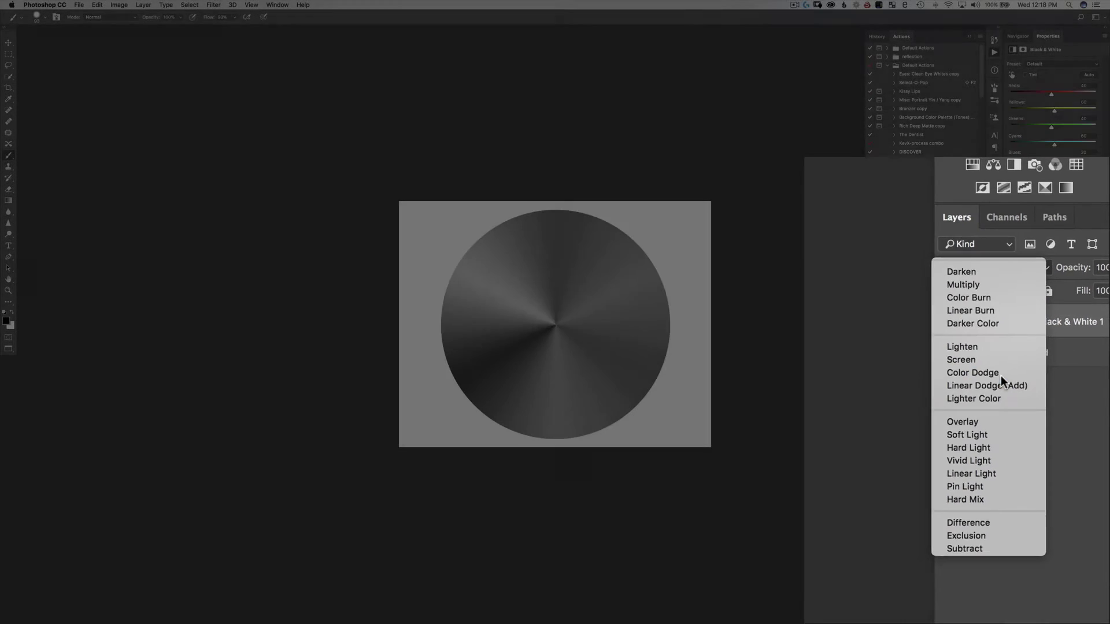
pyautogui.click(973, 316)
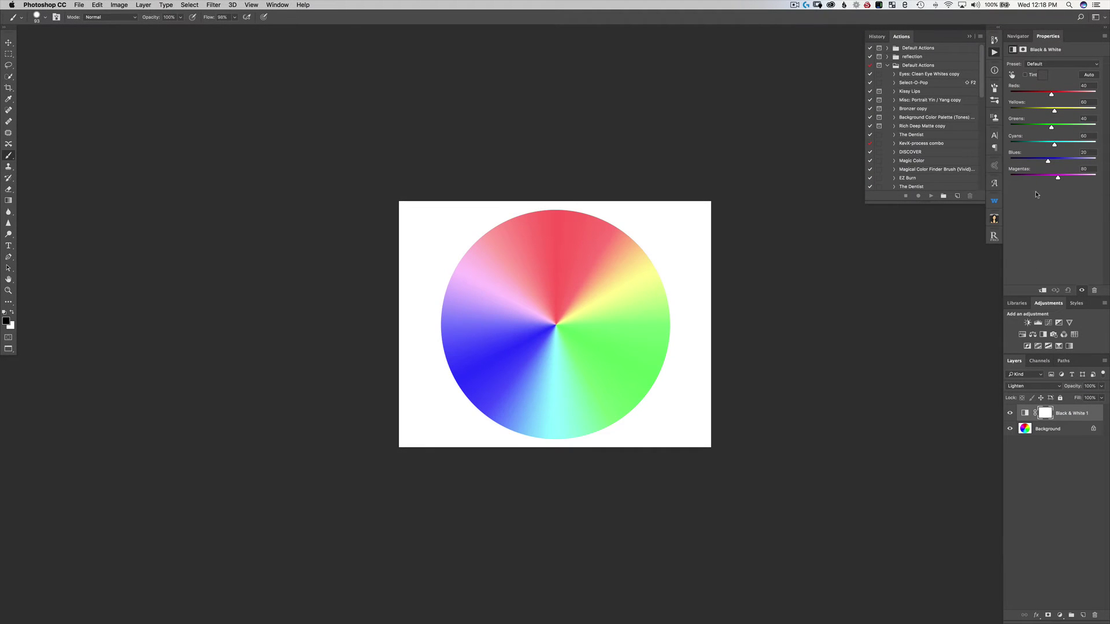
# - Lower the Blues and Cyans values and raise Reds and Greens to brighten those wheel areas
pyautogui.moveTo(1047, 161); pyautogui.dragTo(917, 97)
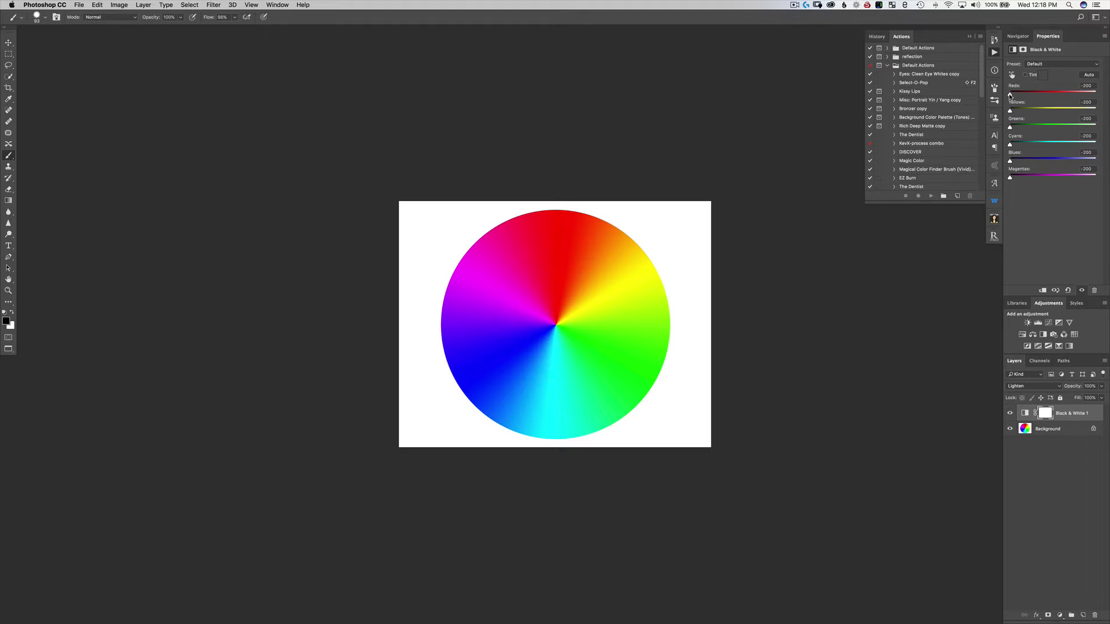
pyautogui.moveTo(1010, 94); pyautogui.dragTo(1037, 98)
pyautogui.moveTo(1010, 127); pyautogui.dragTo(1096, 122)
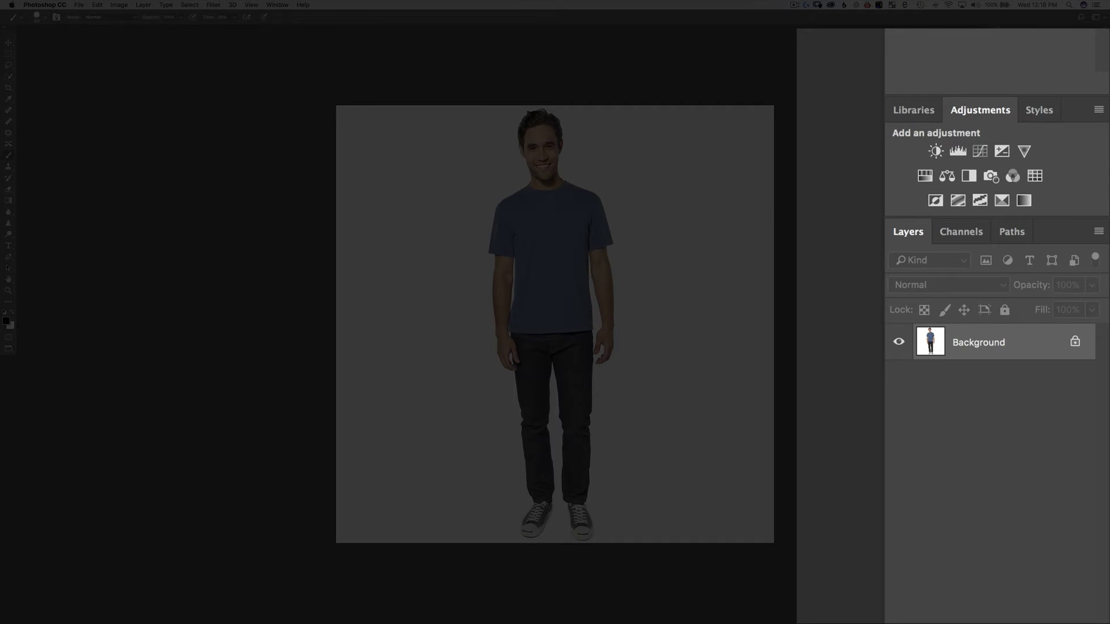
# - Add a Black & White layer to the t-shirt photo, blended in Lighten mode
pyautogui.click(967, 174)
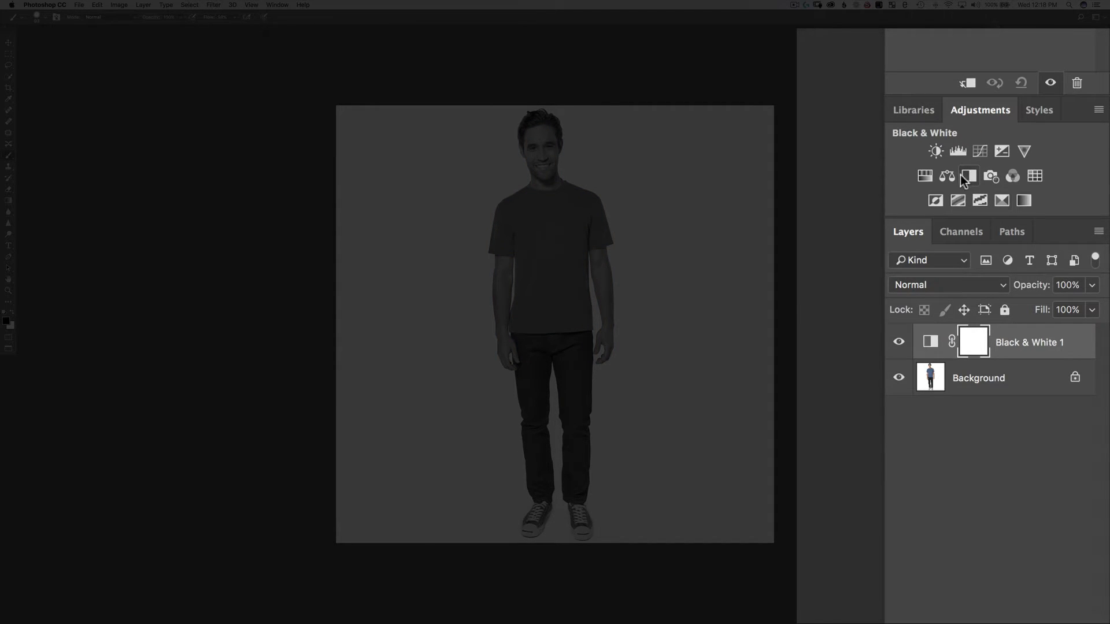
pyautogui.click(946, 283)
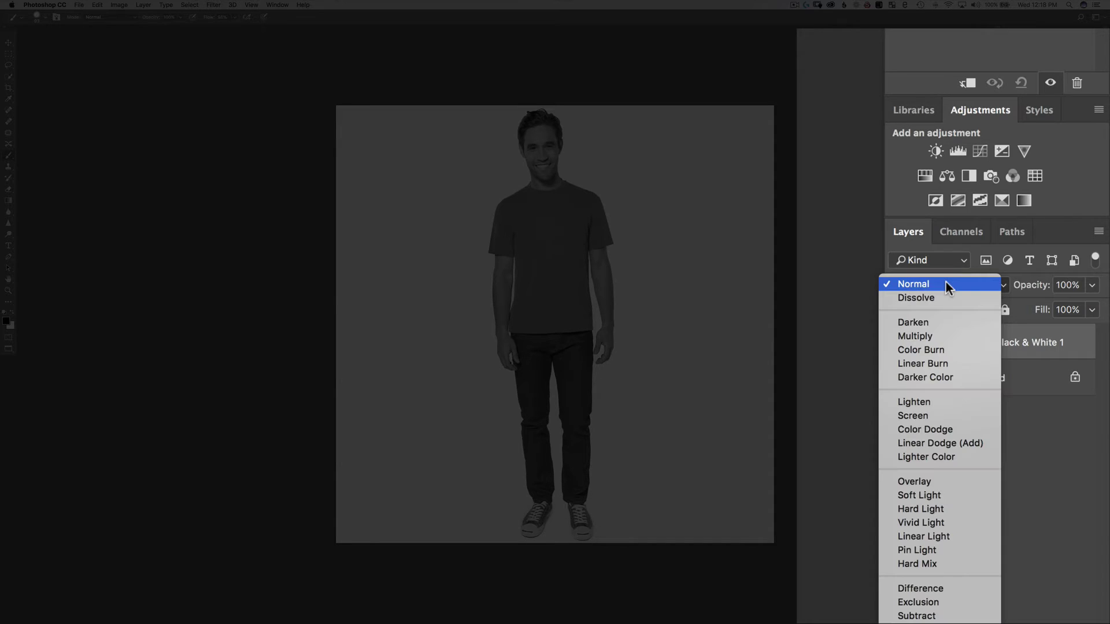
pyautogui.click(942, 404)
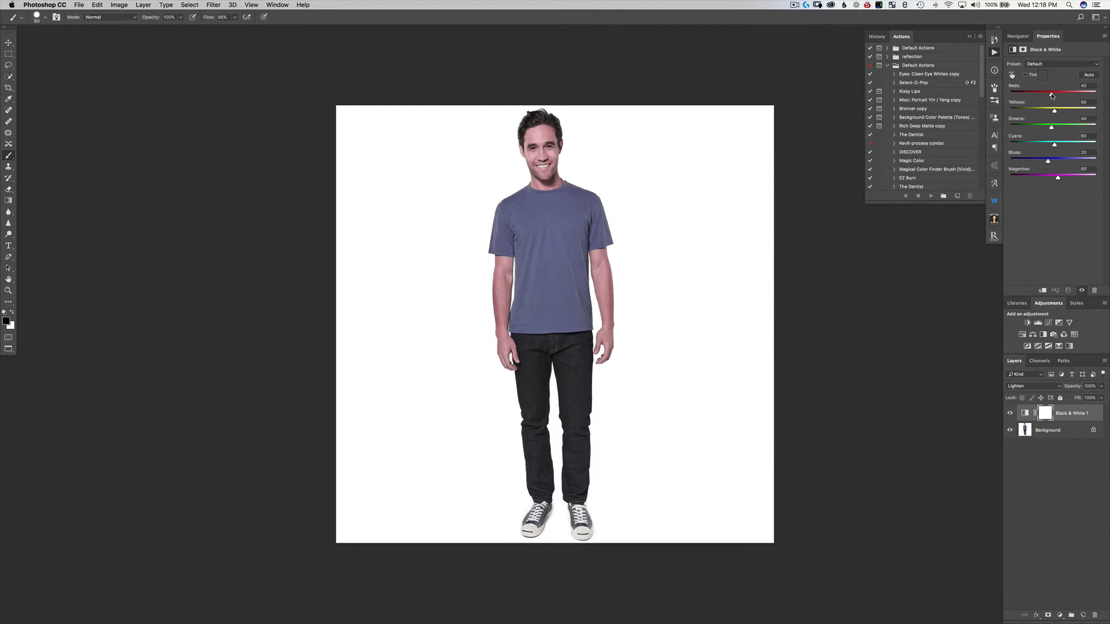
# - Lower Reds and push Blues to 300 to whiten the shirt, toggling the layer to compare
pyautogui.moveTo(1051, 94); pyautogui.dragTo(1006, 97)
pyautogui.moveTo(1047, 162); pyautogui.dragTo(1069, 146)
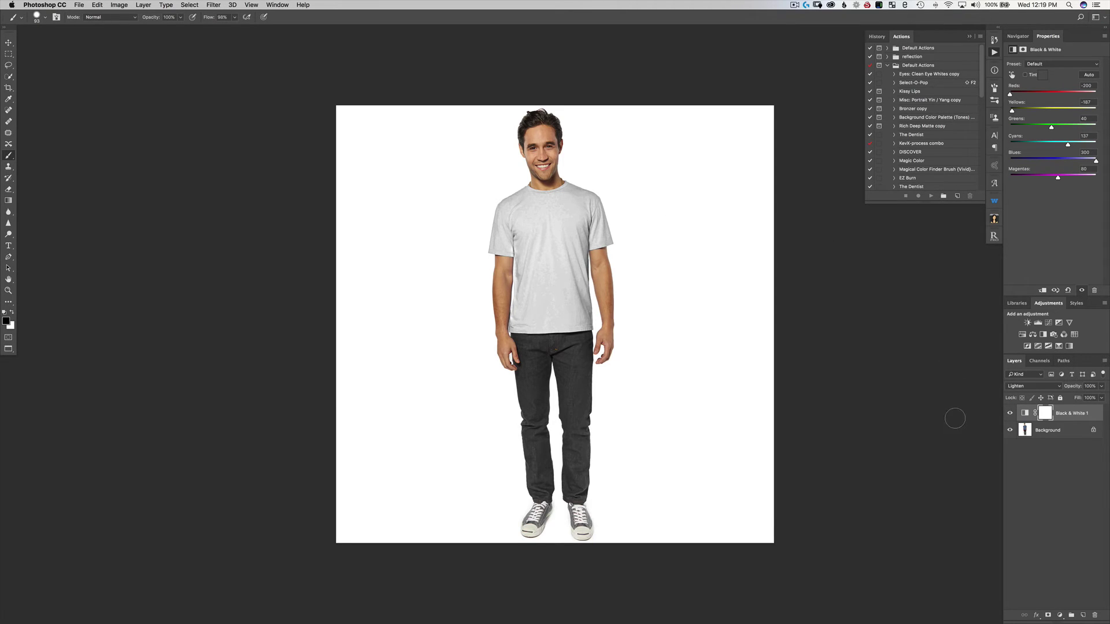
pyautogui.click(1010, 414)
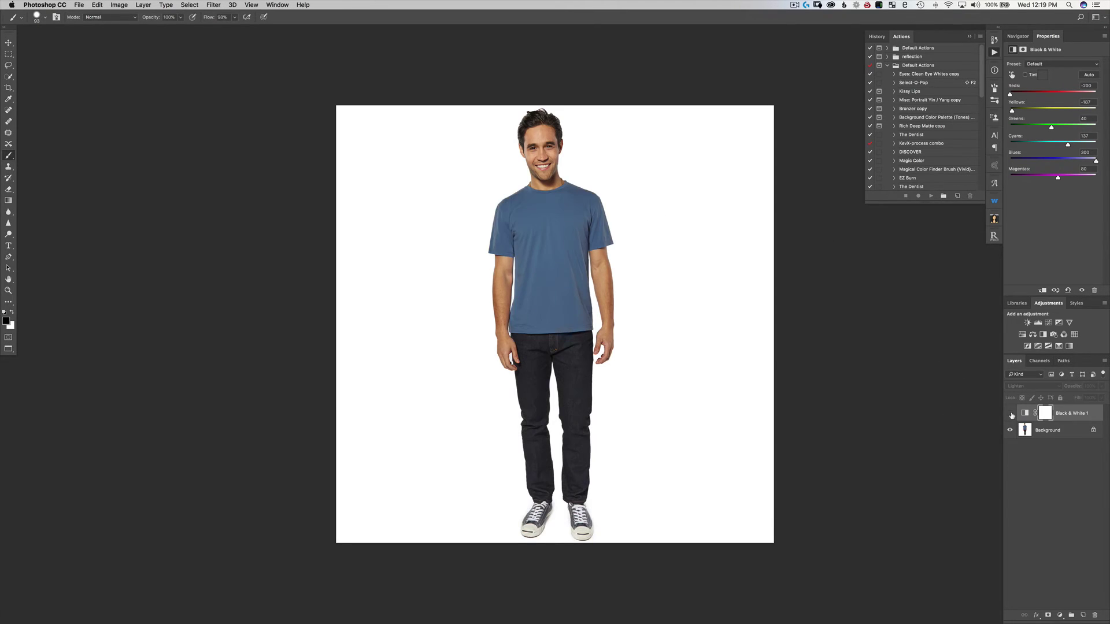
pyautogui.click(1010, 414)
pyautogui.click(1011, 414)
pyautogui.click(1011, 414)
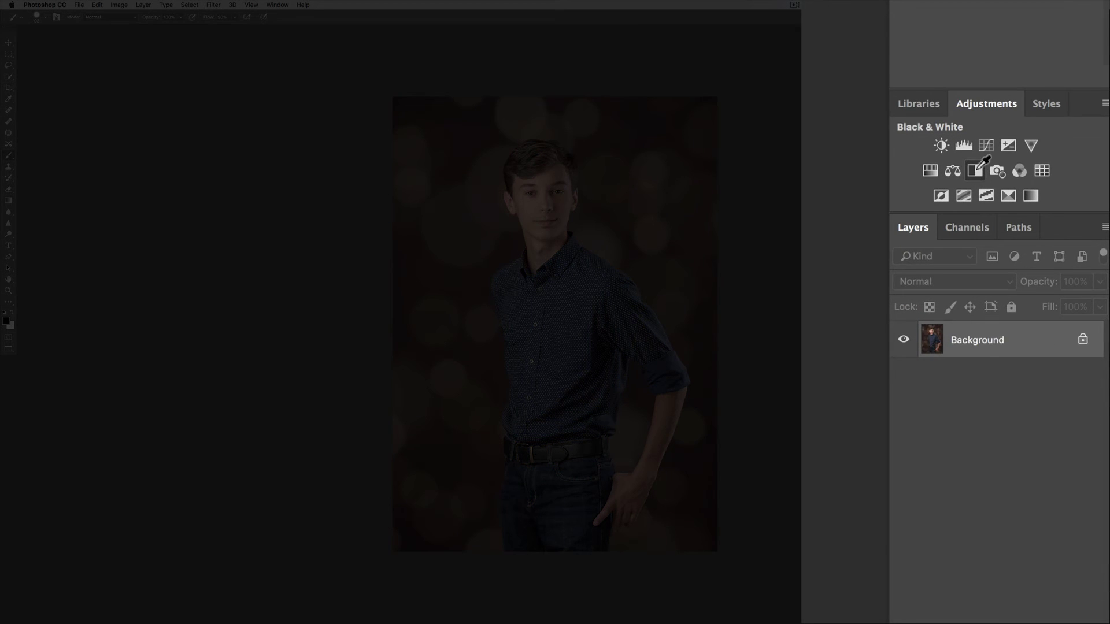
# - Add a Black & White layer over the teen portrait, blended in Darken mode
pyautogui.click(990, 218)
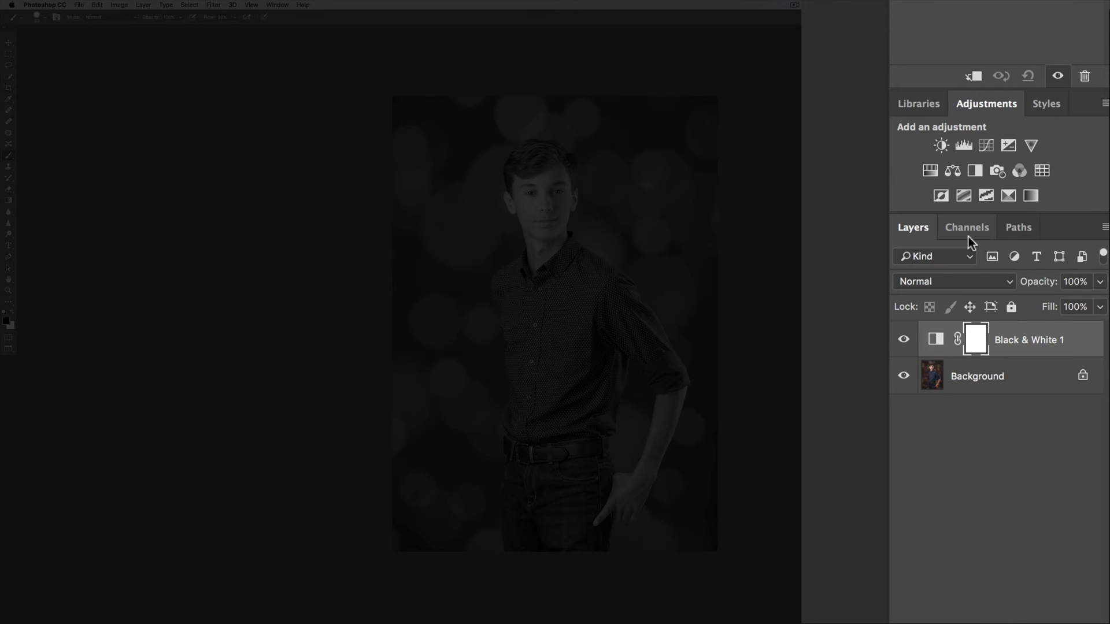
pyautogui.click(964, 282)
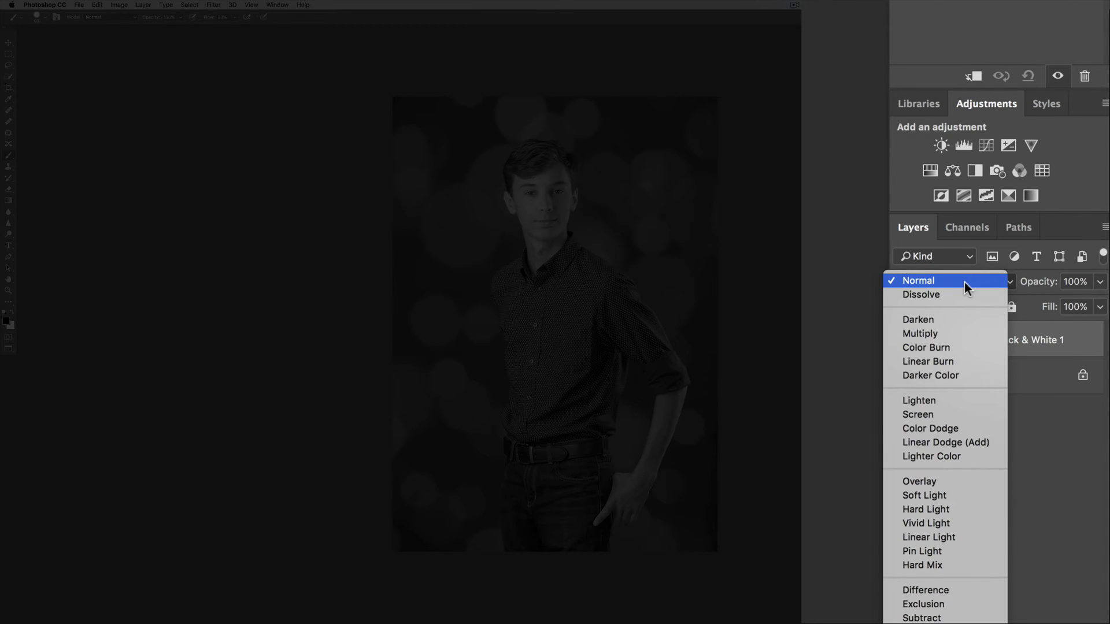
pyautogui.click(960, 320)
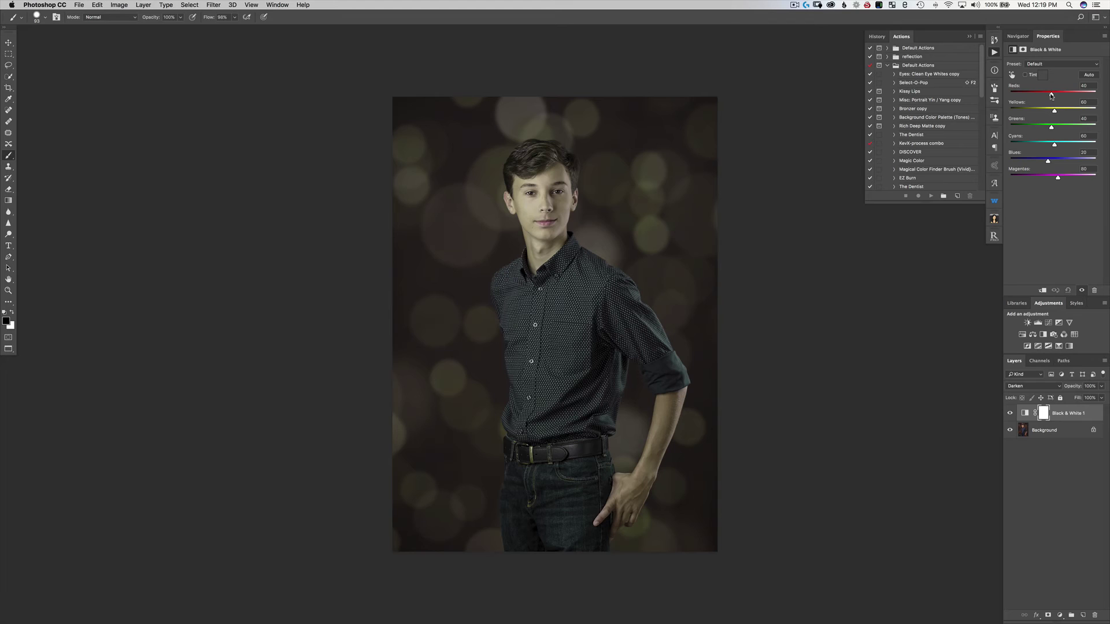
# - Set Black & White Reds to 300 and Blues to -145, darkening the navy shirt and jeans
pyautogui.moveTo(1051, 93); pyautogui.dragTo(1104, 110)
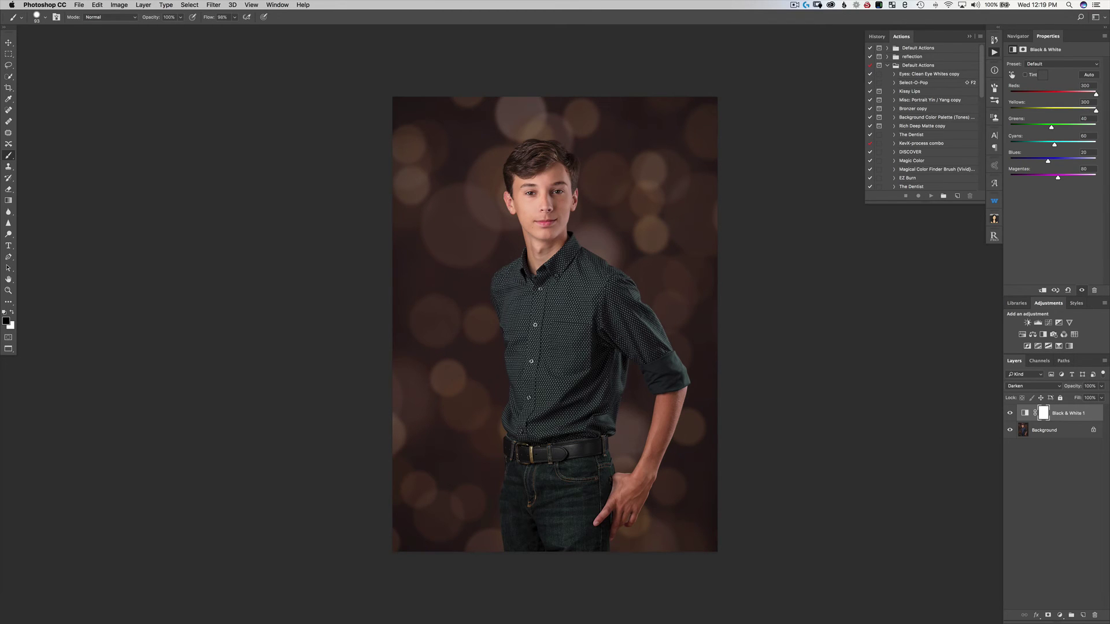
pyautogui.click(1047, 162)
pyautogui.moveTo(1047, 162); pyautogui.dragTo(1019, 166)
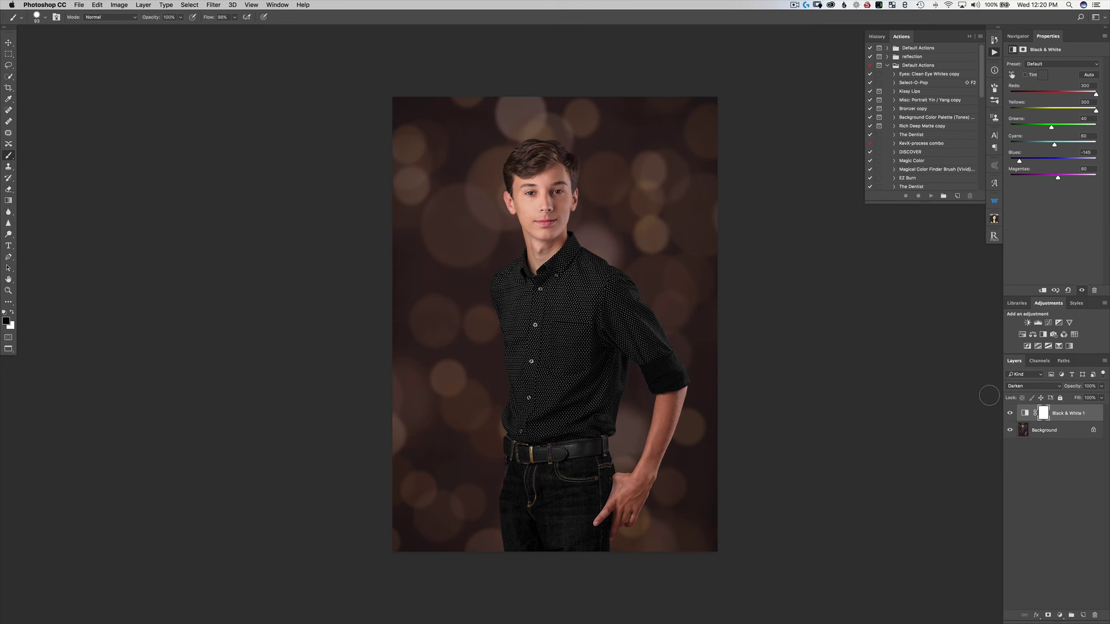
# - Toggle the Black & White layer's visibility twice to compare against the original colours
pyautogui.click(1010, 413)
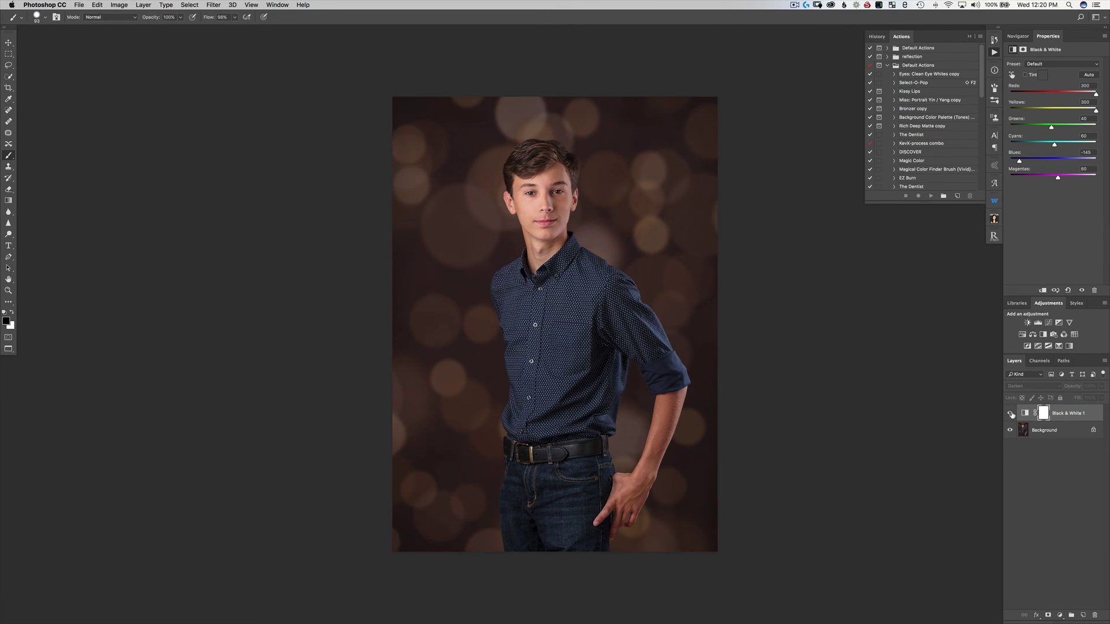
pyautogui.click(1010, 414)
pyautogui.click(1010, 413)
pyautogui.click(1010, 414)
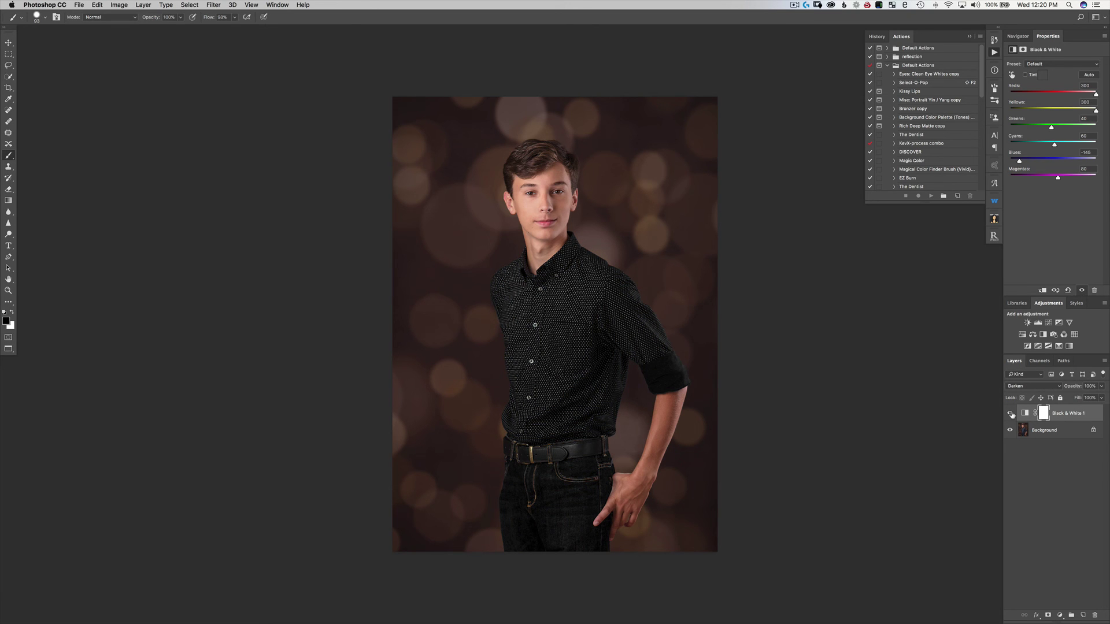